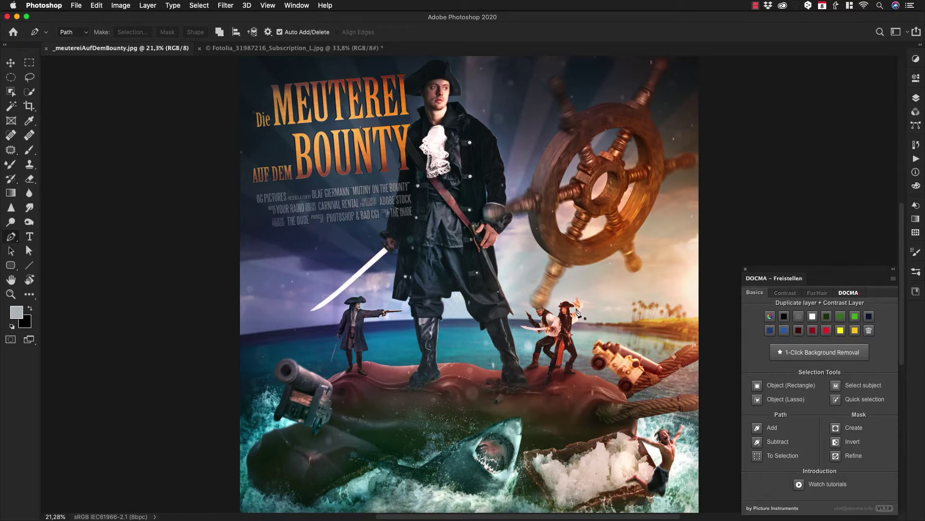
Expand the Layers panel to show the Bounty poster's single locked Background layer
click(203, 4)
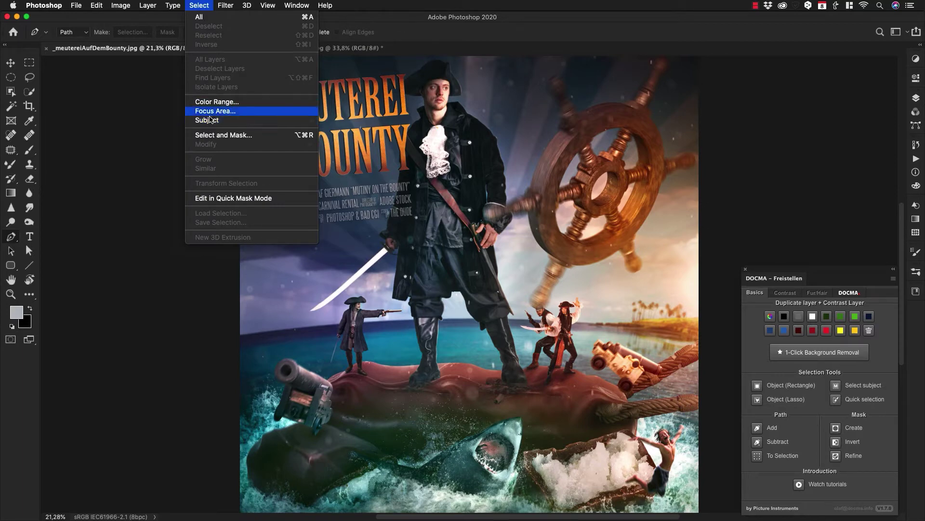
click(813, 282)
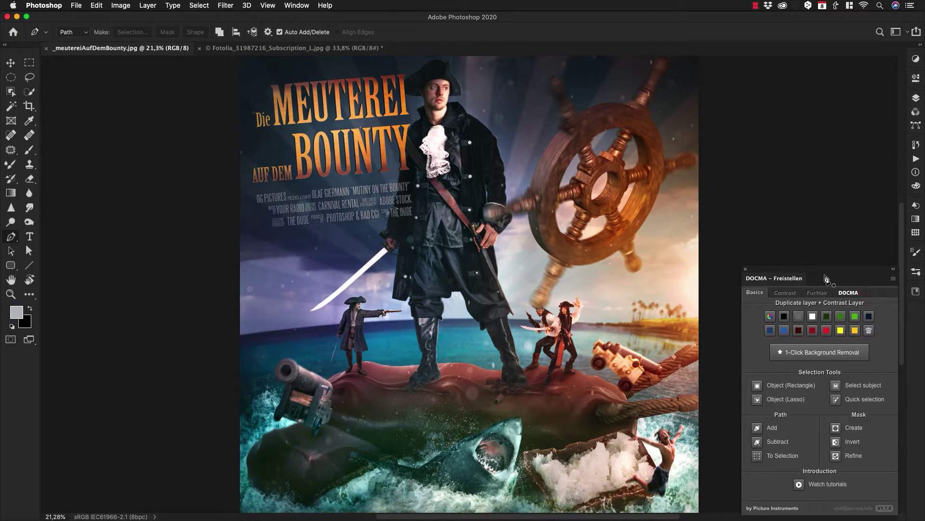
click(917, 99)
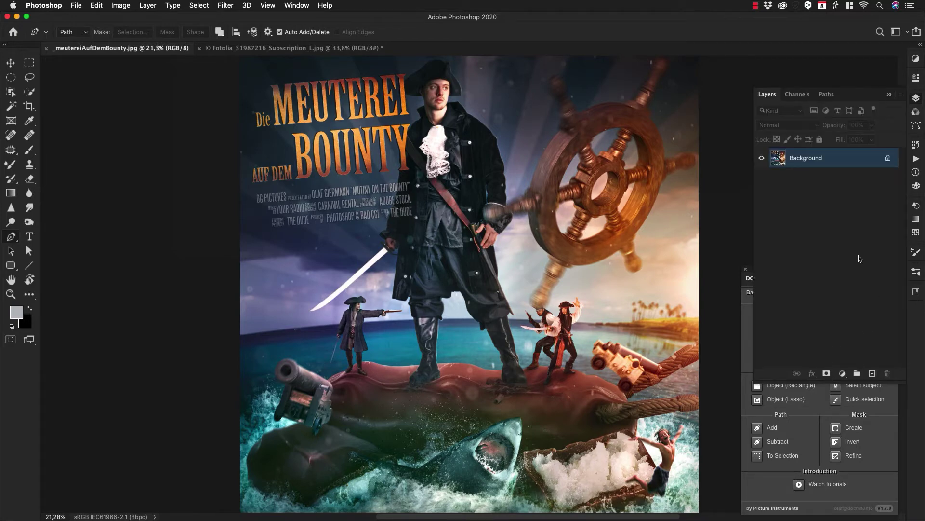
click(916, 99)
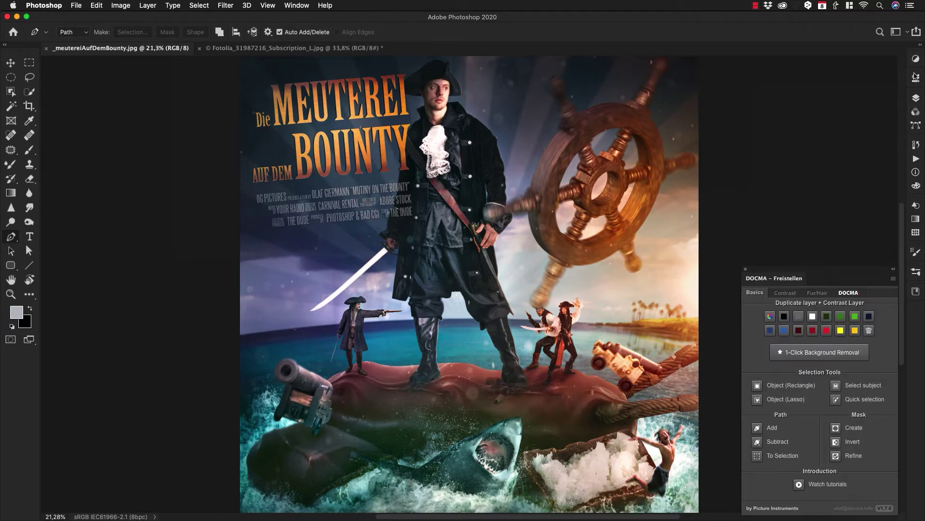
click(917, 99)
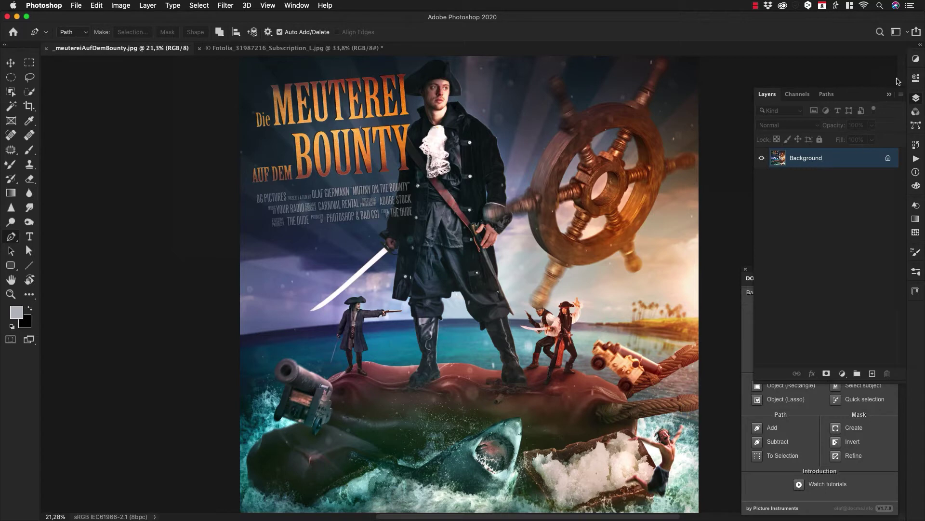
Unlock the poster's Background layer so it becomes Layer 0, then collapse Properties
click(916, 79)
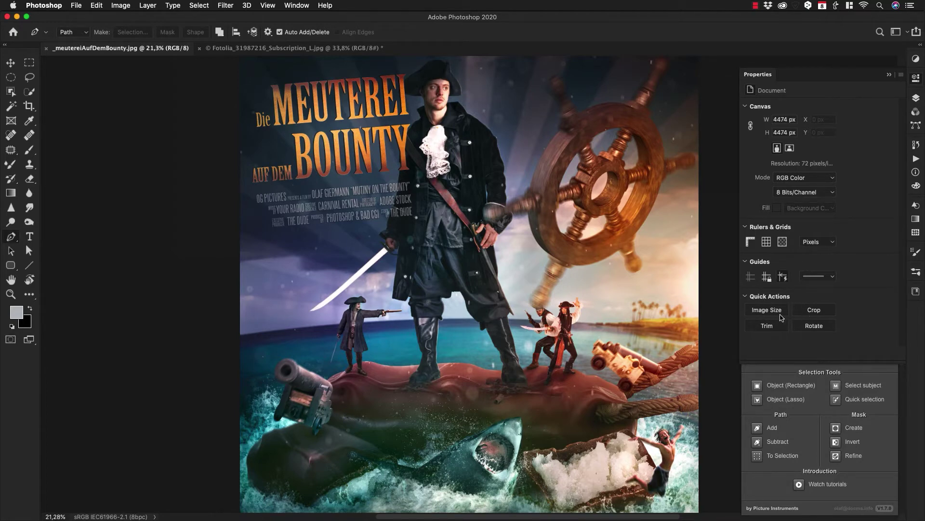
click(917, 99)
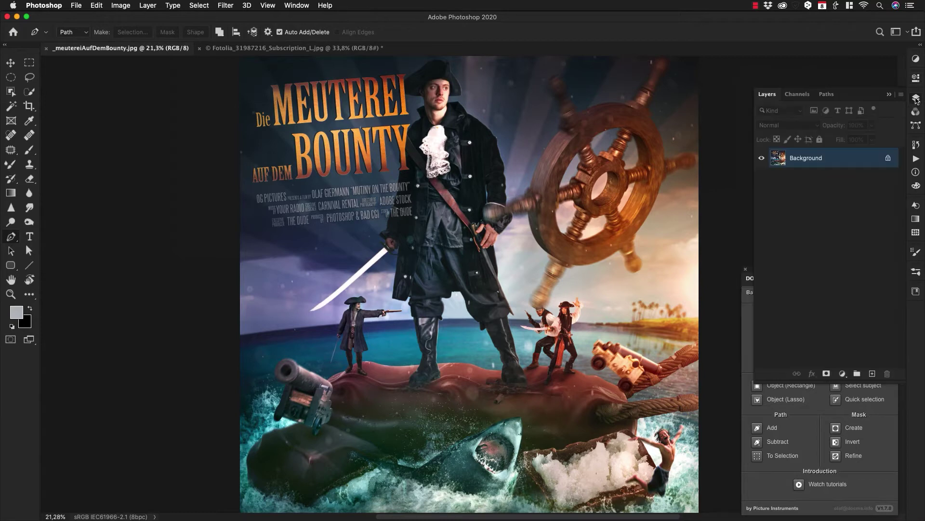
click(888, 159)
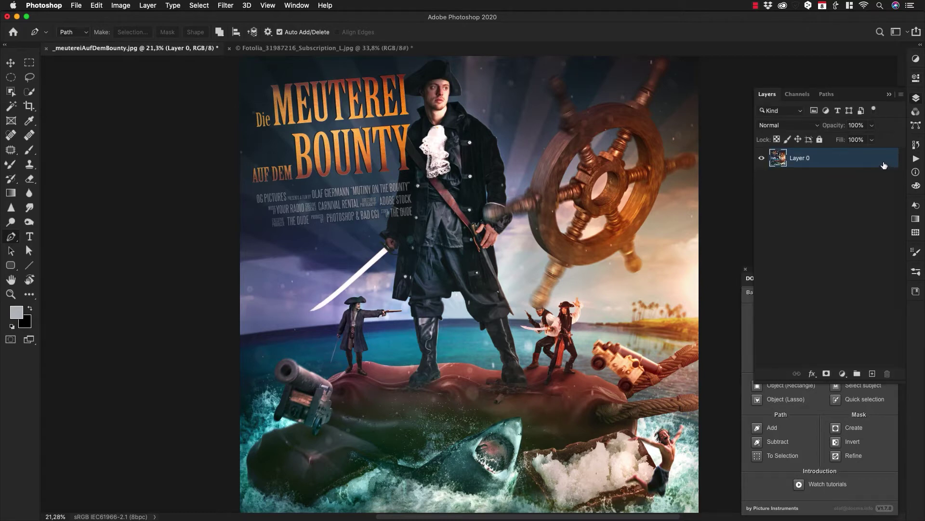
click(915, 80)
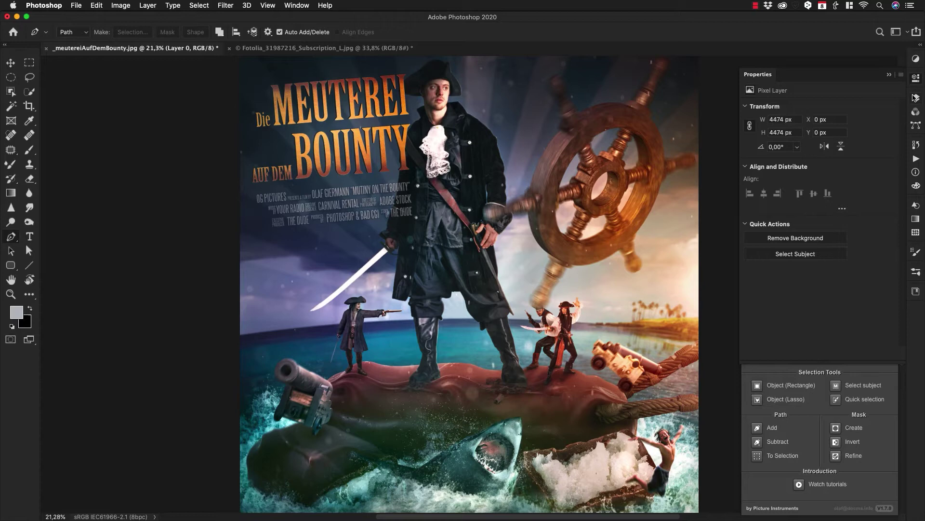
click(916, 79)
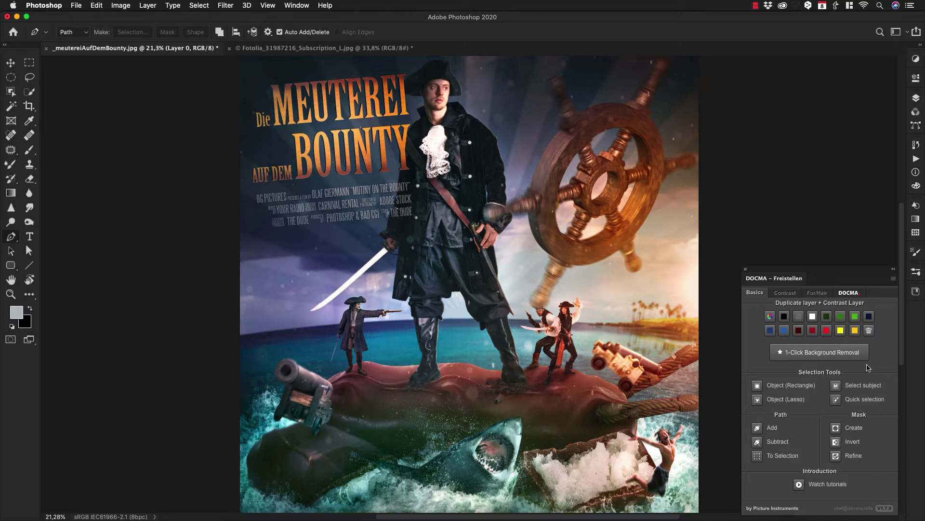
Apply DOCMA 1-Click Background Removal to the two-pirates beach photo
click(396, 49)
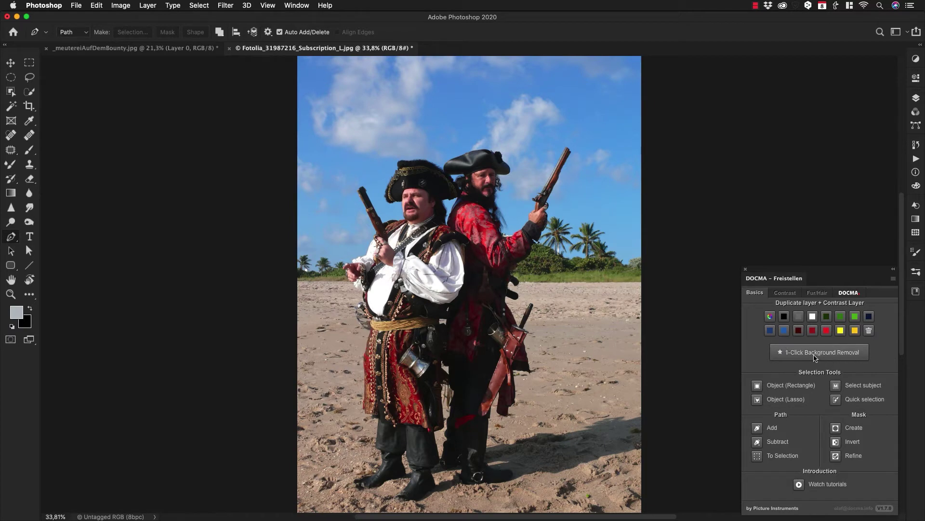
click(842, 357)
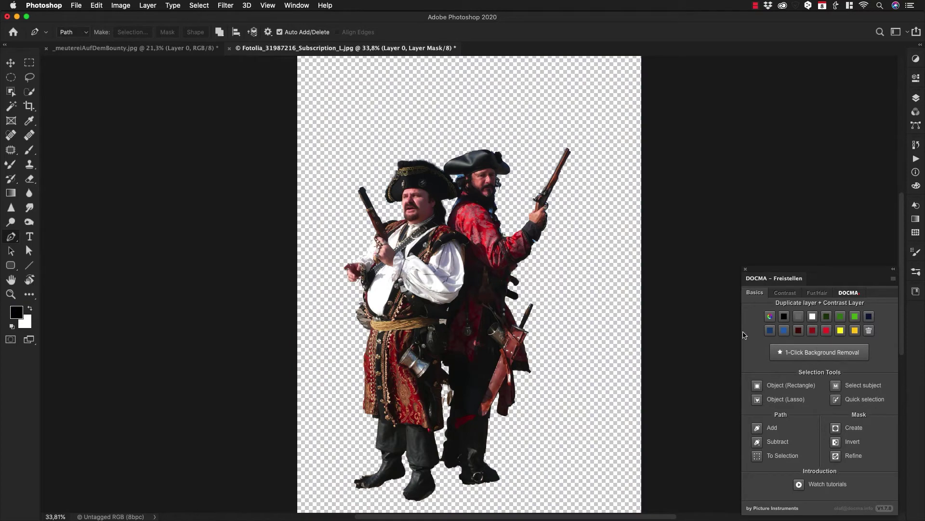
drag(514, 179, 592, 226)
drag(603, 269, 610, 277)
Inspect the pirates' cutout edges up close, fit the image to screen, and close it
scroll(610, 277, right, 15)
scroll(610, 277, down, 6)
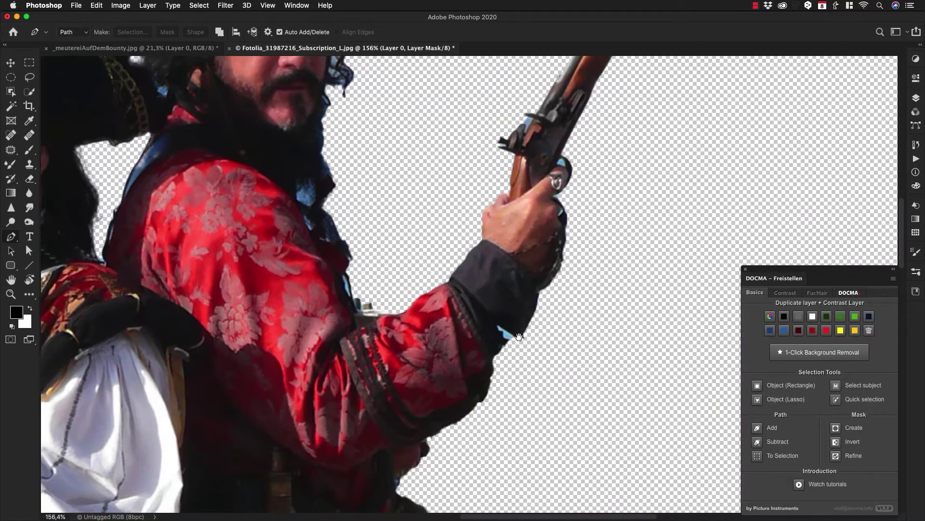
scroll(579, 263, left, 12)
scroll(479, 359, down, 20)
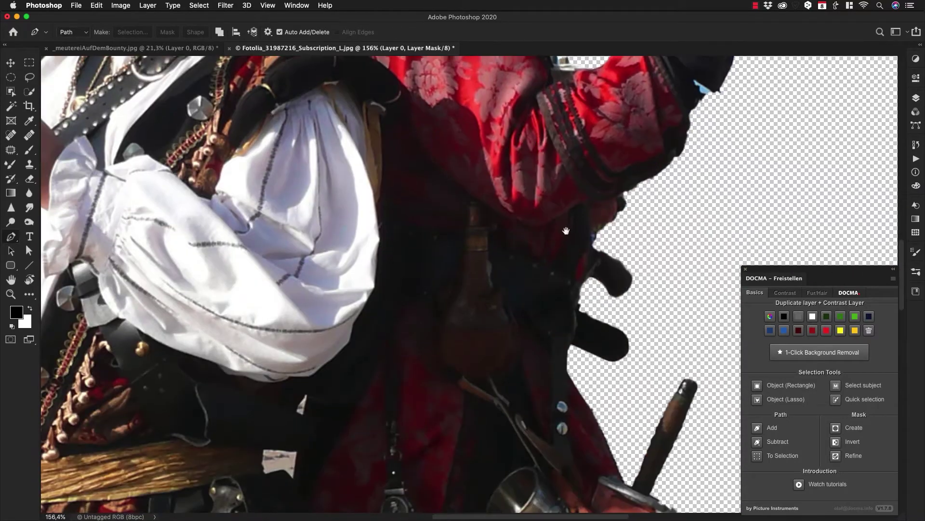
scroll(564, 323, down, 10)
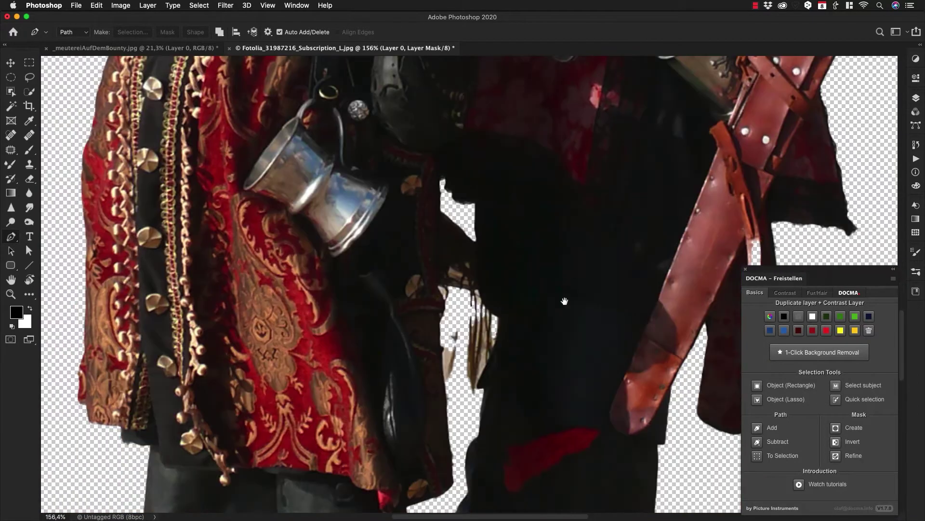
scroll(535, 367, up, 20)
scroll(602, 181, up, 20)
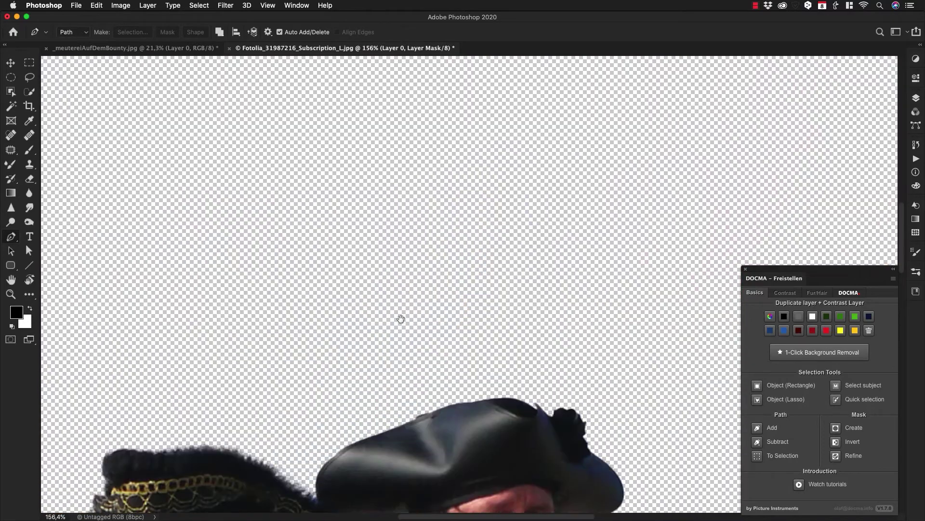
scroll(521, 419, down, 8)
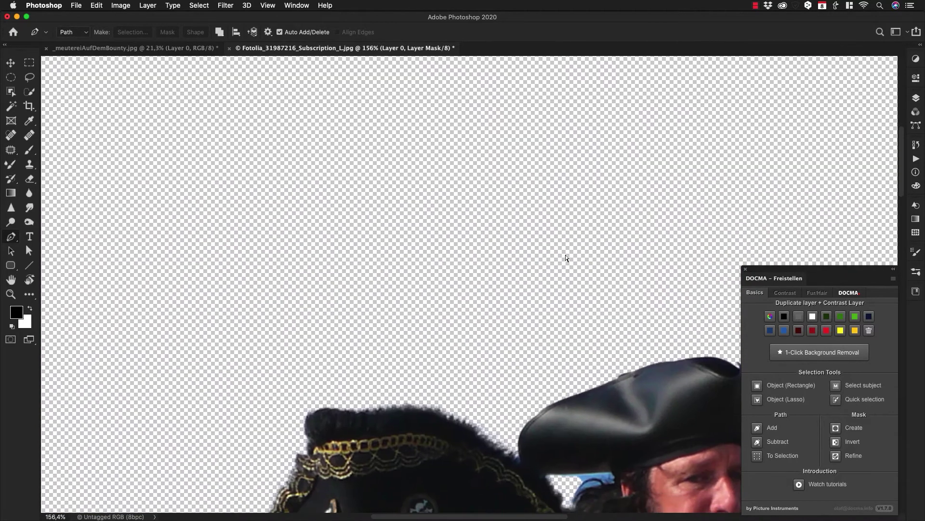
key(super+0)
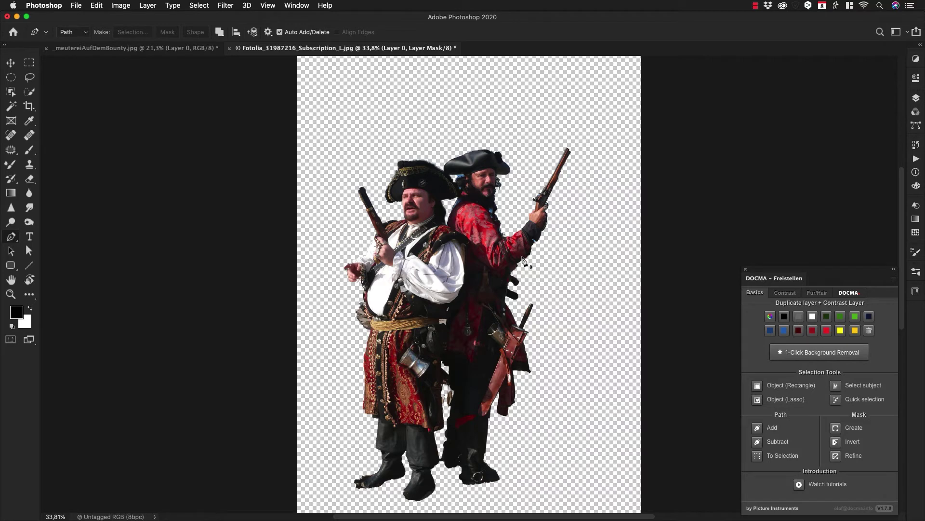
click(230, 48)
Discard the pirates photo unsaved, then load the six Bridge photos from capt_darkness onward as Photoshop layers
click(432, 182)
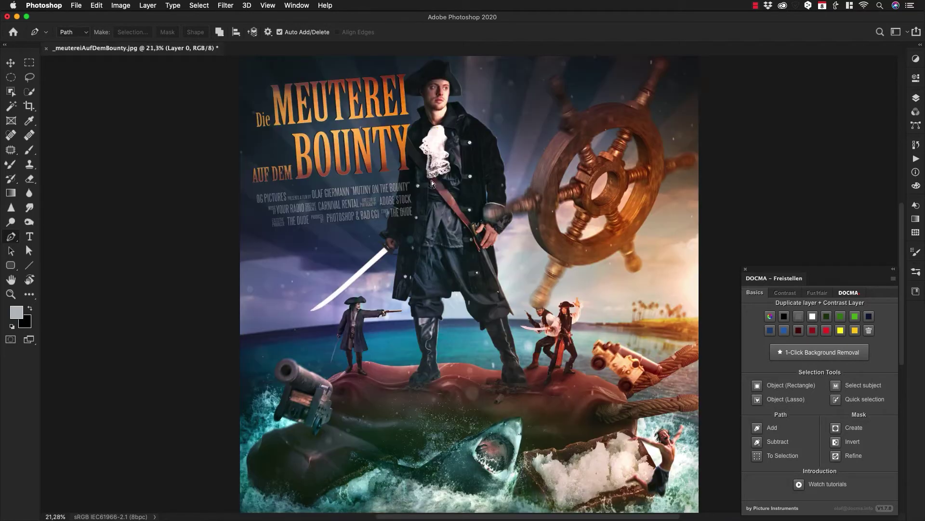
key(super+Tab)
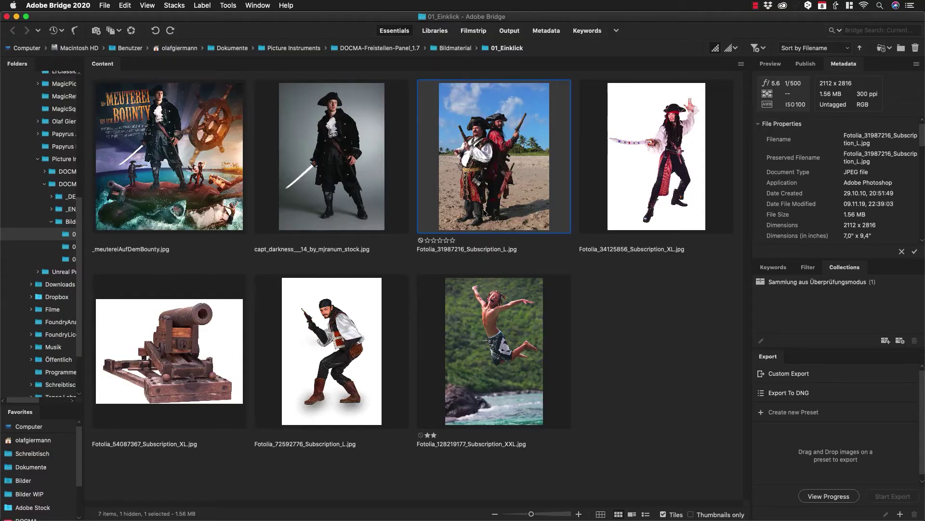
click(348, 154)
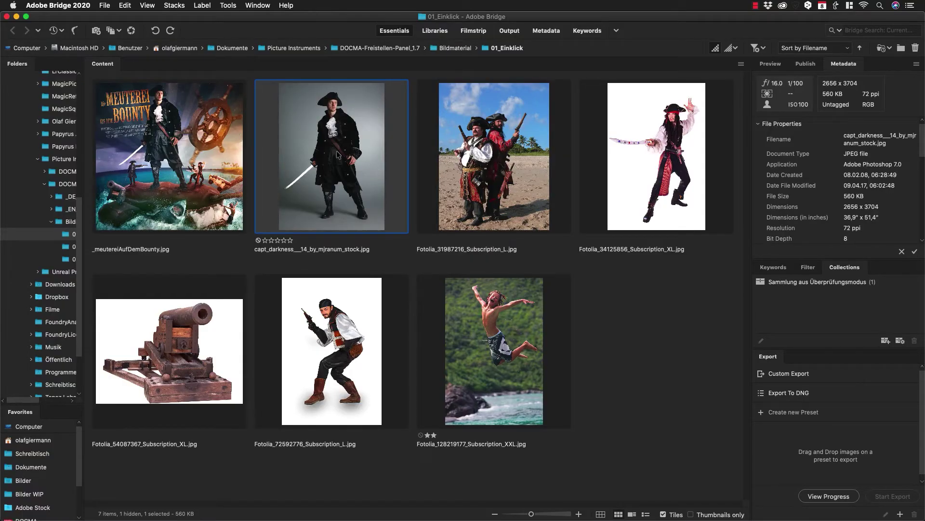
shift+click(505, 336)
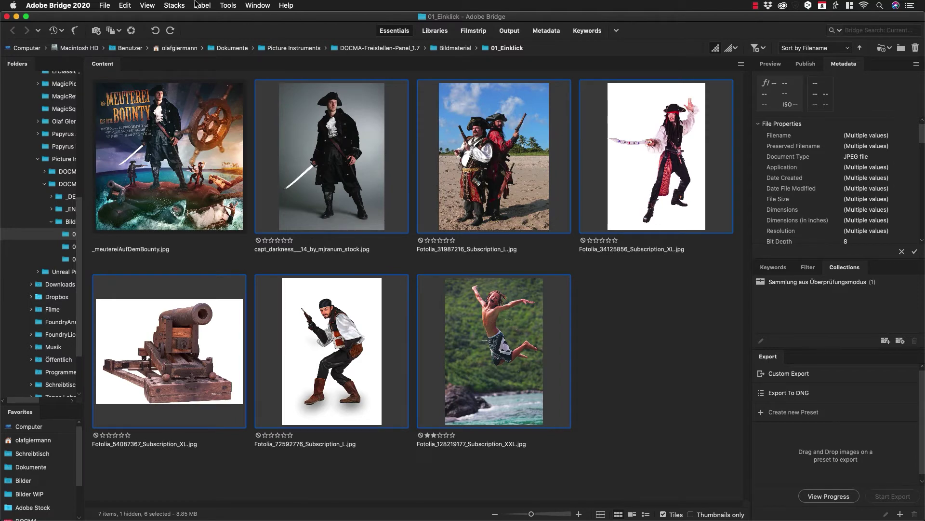
click(226, 4)
mouse_move(278, 107)
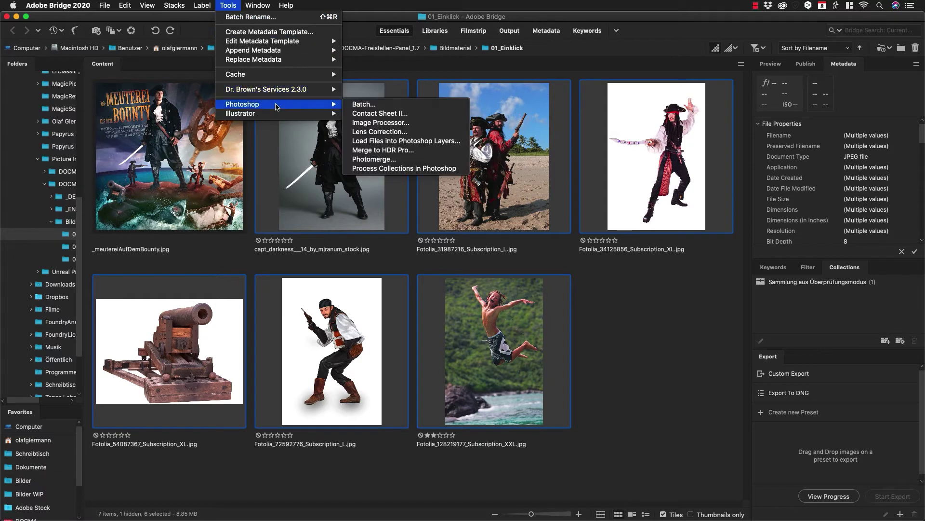
click(442, 142)
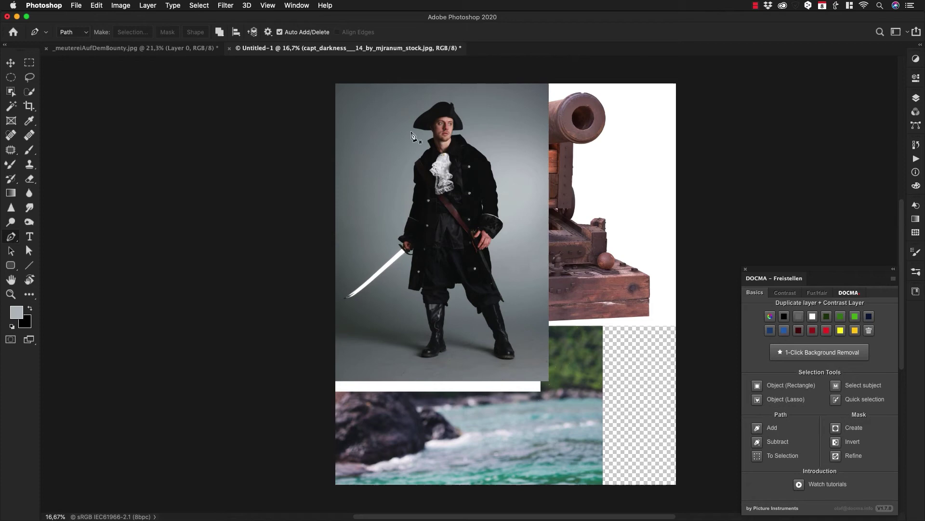
Shift-select all six photo layers of Untitled-1 in the Layers panel
click(916, 98)
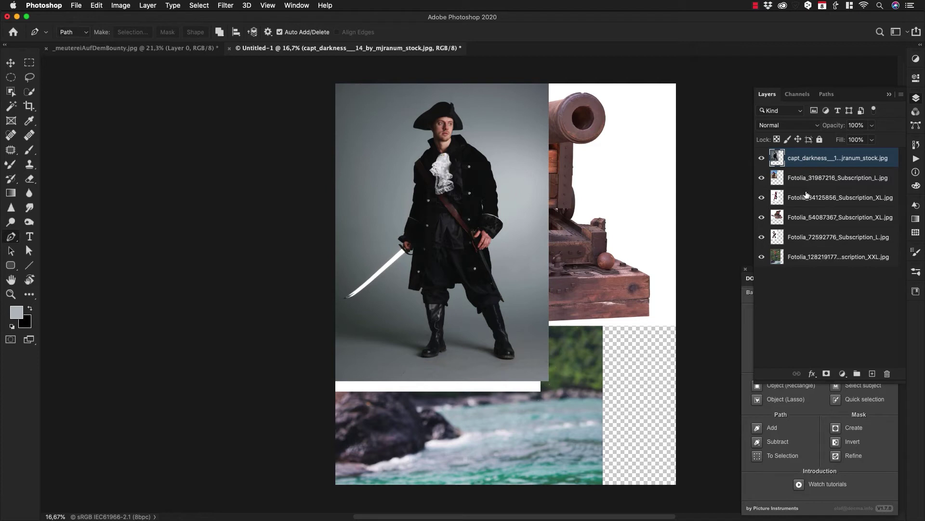
shift+click(802, 256)
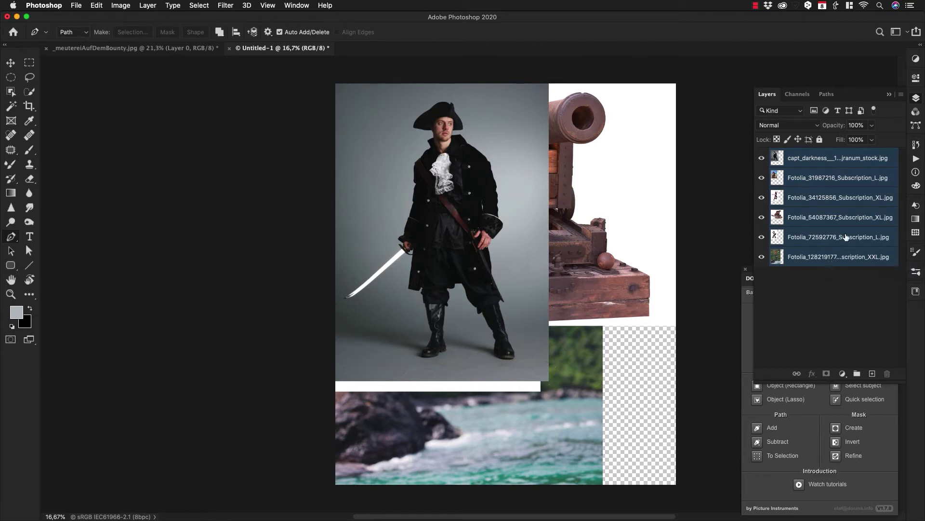
Run DOCMA 1-Click Background Removal on all six selected layers and reopen the layer list
click(858, 407)
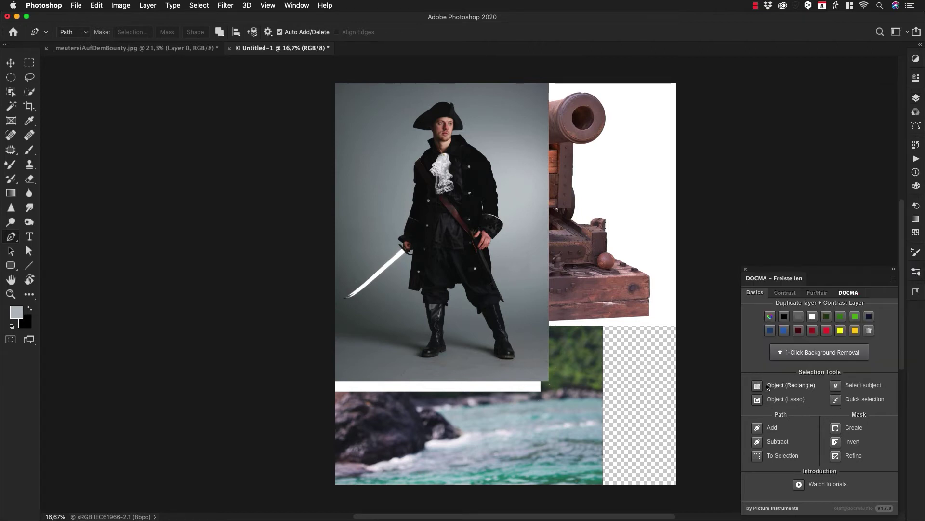
click(827, 356)
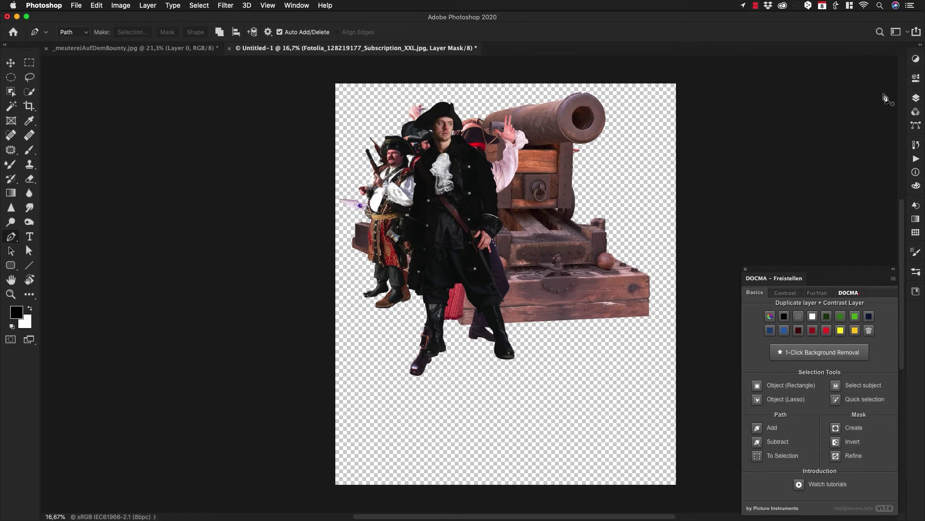
click(918, 98)
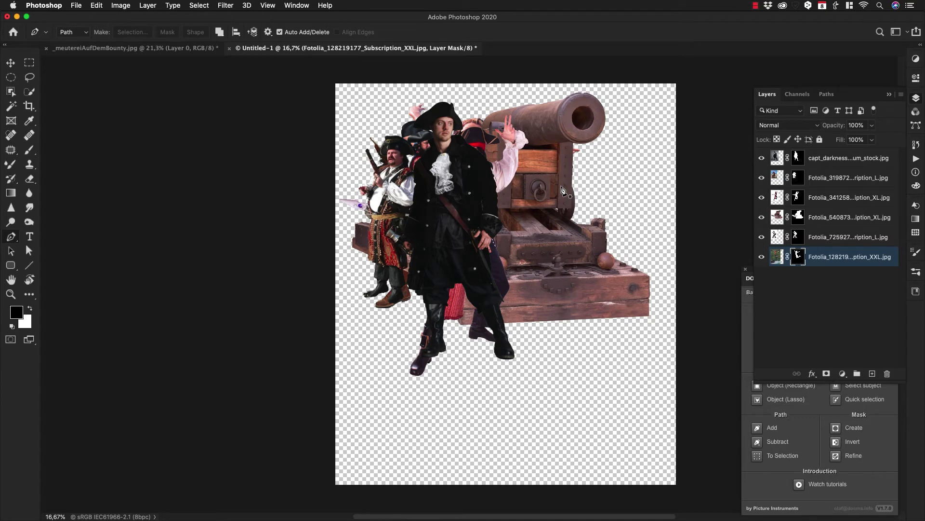
Move the captain down and right in front, and the bandana pirate to the right side
click(827, 160)
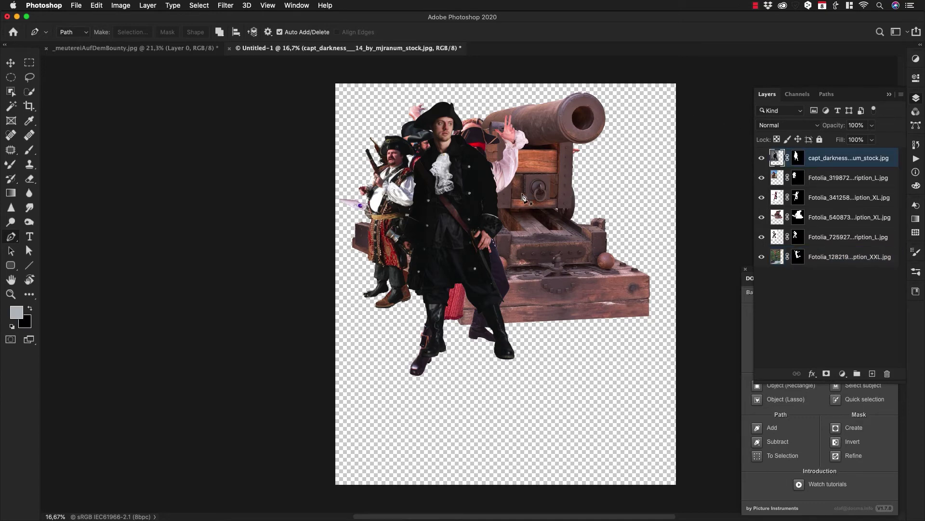
key(v)
key(F7)
drag(470, 181, 500, 258)
super+click(470, 160)
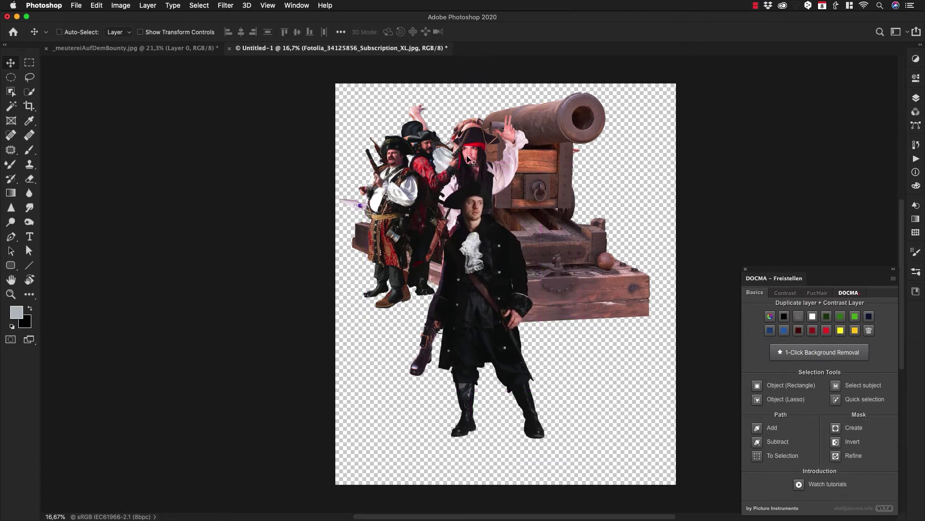
drag(469, 160, 614, 206)
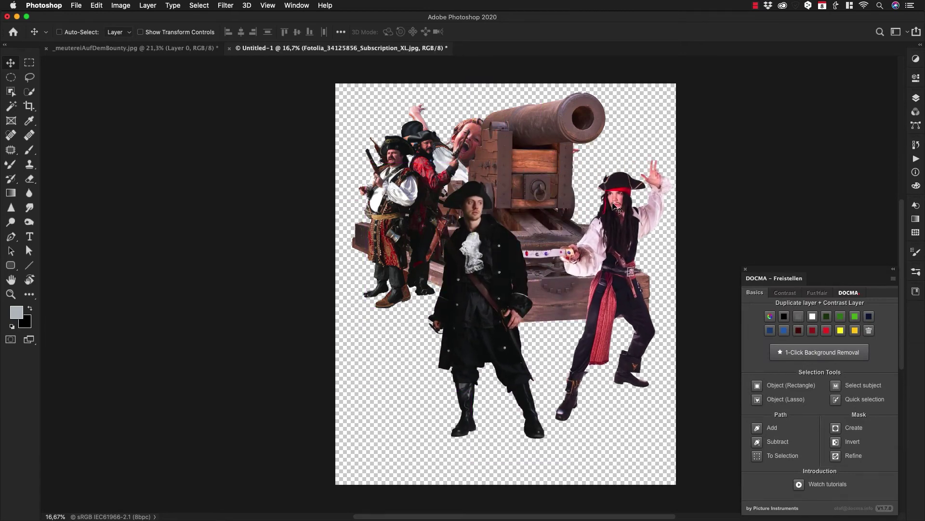
Move the left pirate pair down-left and scale it to about 69%
drag(407, 189, 391, 235)
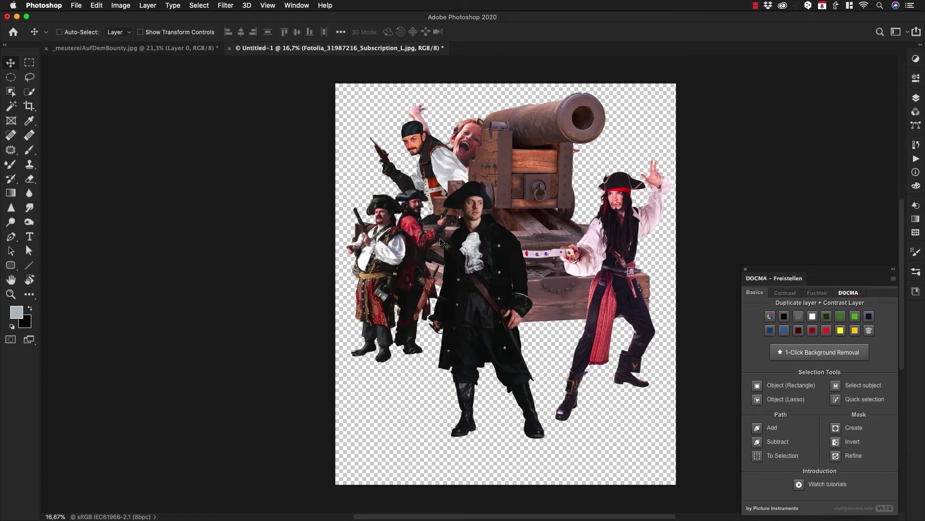
key(super+t)
drag(492, 143, 623, 217)
key(Return)
Shrink the pistol pirate and tuck it behind the right pirate
key(ctrl+t)
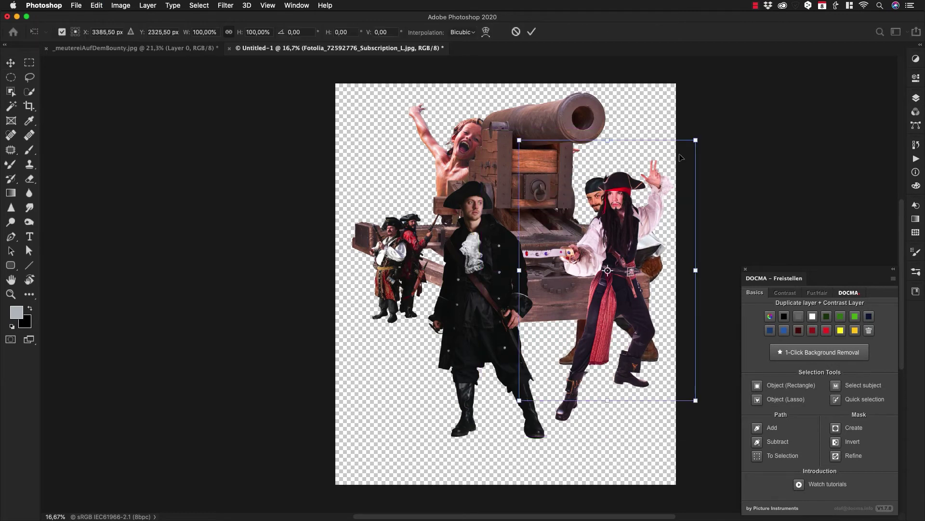
drag(696, 140, 681, 158)
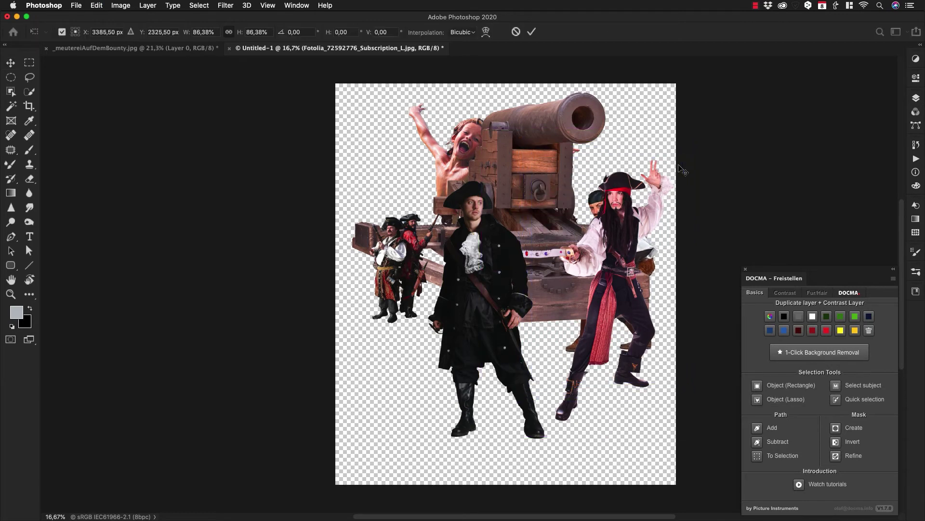
key(Return)
drag(632, 238, 615, 234)
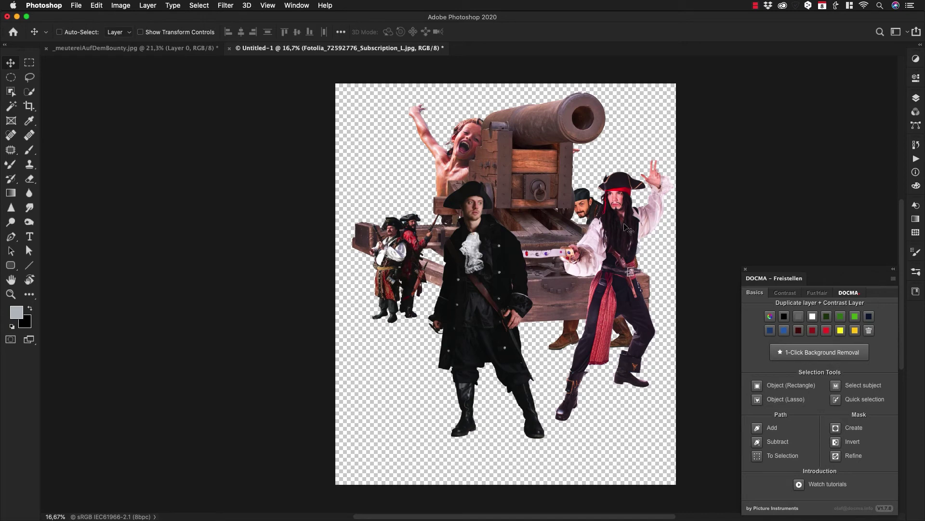
Scale the cannon to about 58% and place it lower centre behind the captain
key(ctrl+z)
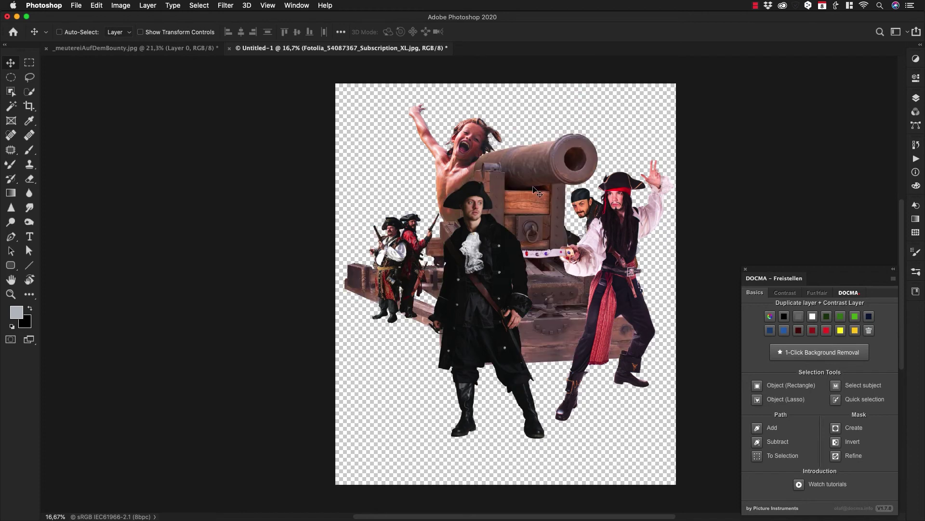
mouse_move(528, 195)
mouse_down()
mouse_move(585, 149)
mouse_move(522, 186)
mouse_up()
key(ctrl+t)
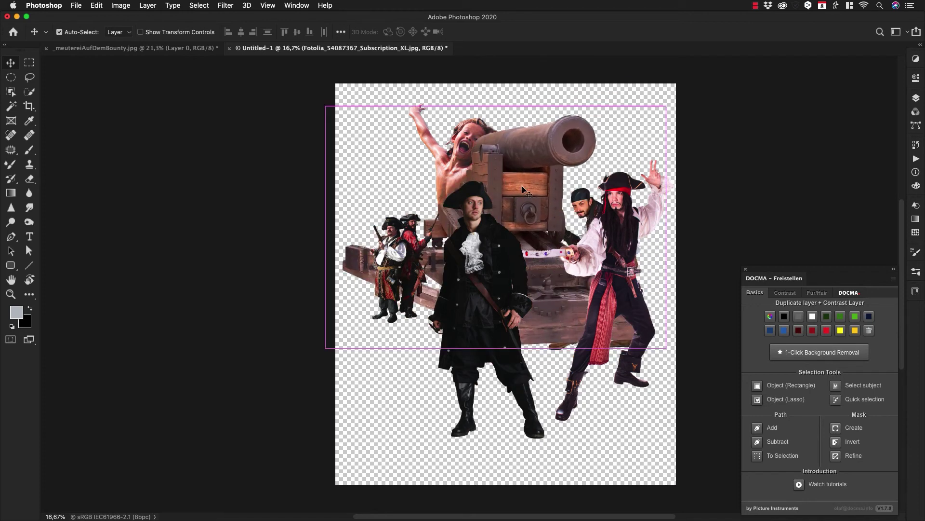
drag(667, 107, 600, 159)
drag(523, 215, 543, 327)
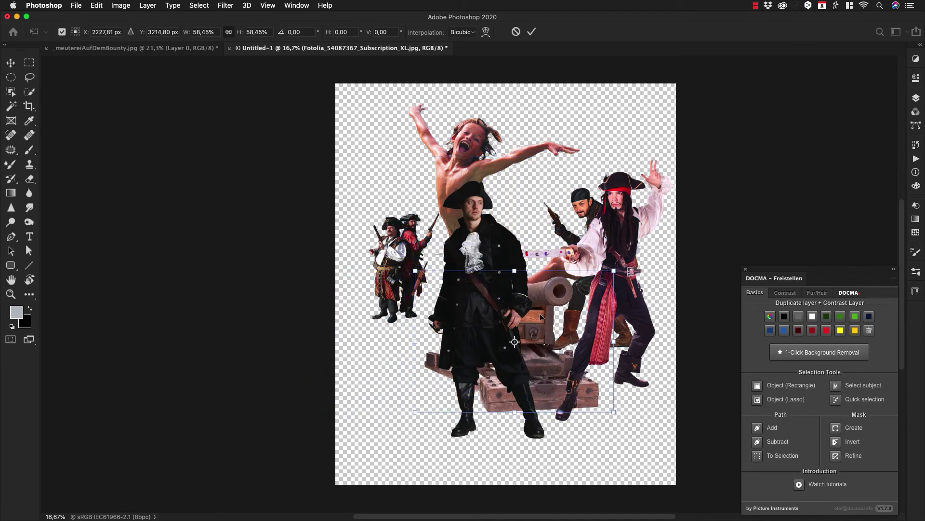
key(Return)
ctrl+click(472, 151)
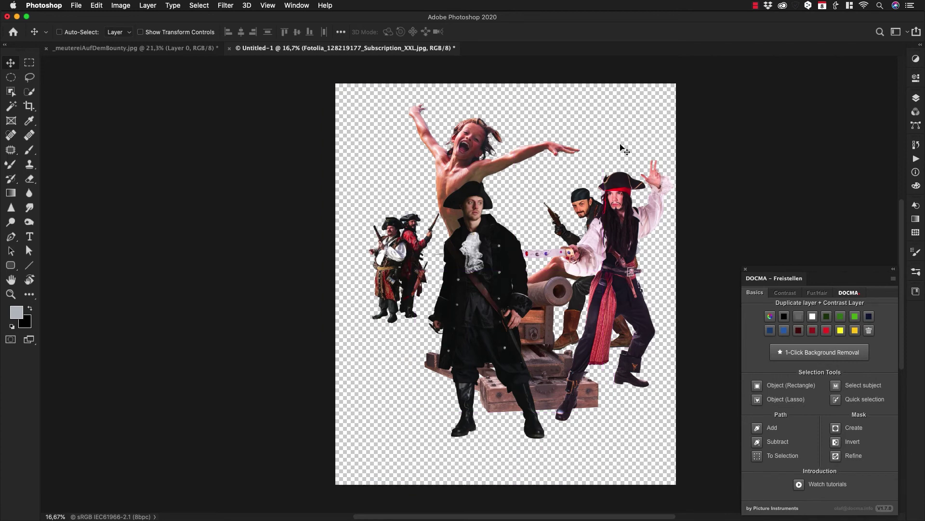
Hide the shouting boy's layer in the Layers panel
click(916, 98)
click(761, 257)
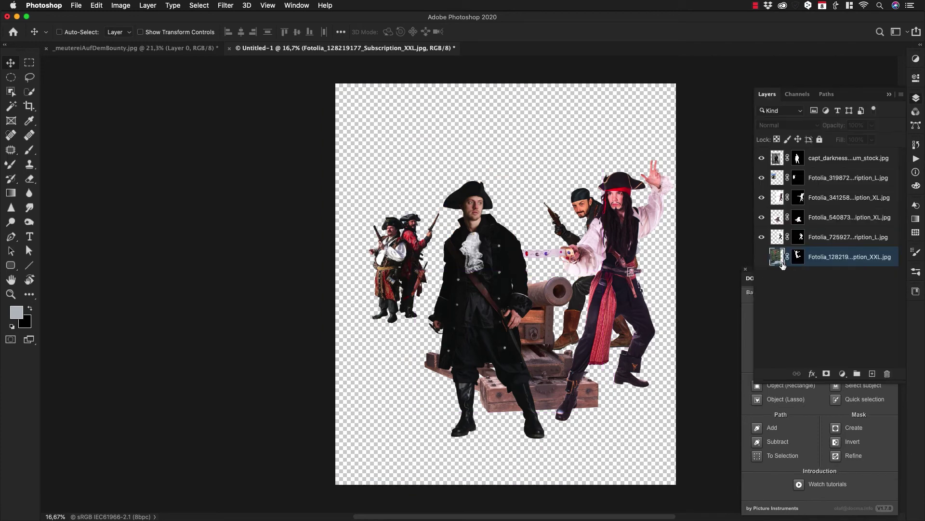
click(917, 99)
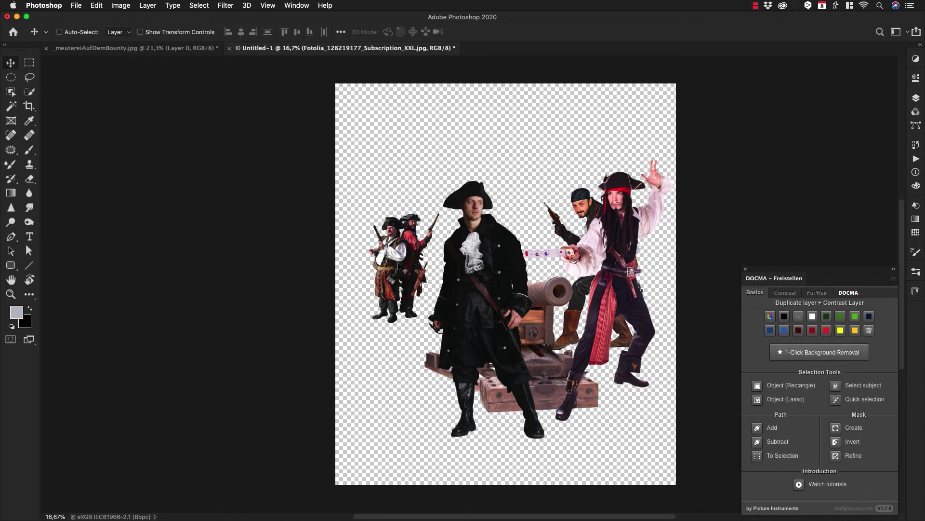
Nudge the small pirates up-right, captain 30 px left, cannon up behind them; return to the Bounty poster
drag(404, 266, 403, 262)
drag(394, 269, 399, 258)
drag(477, 263, 463, 266)
drag(521, 317, 505, 245)
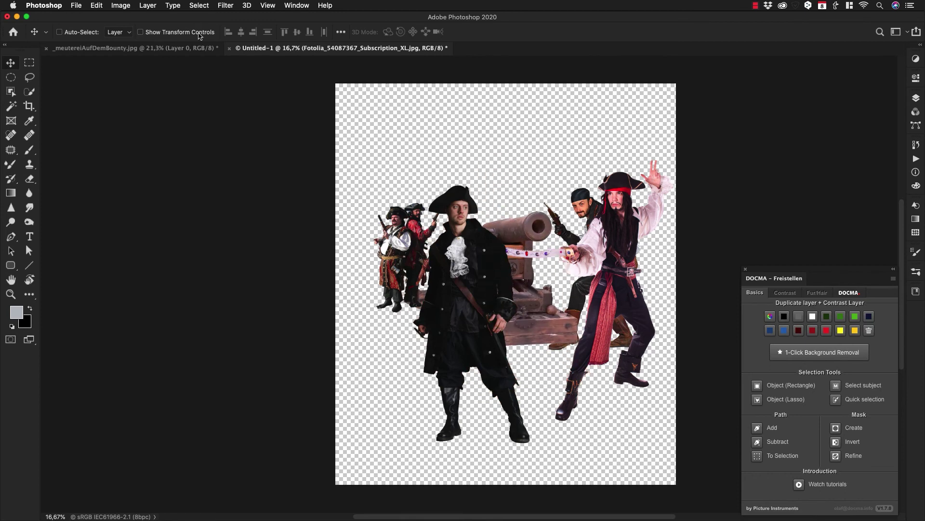
click(191, 49)
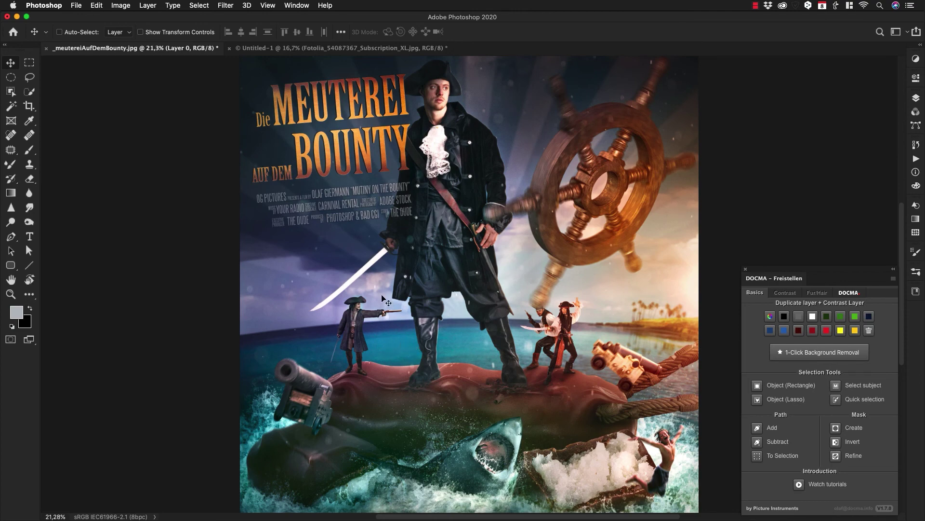
click(374, 48)
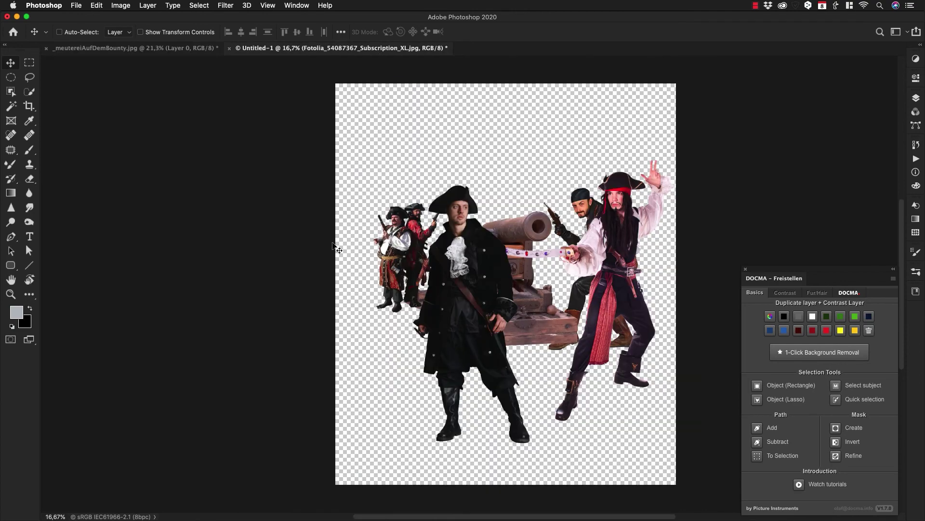
click(195, 48)
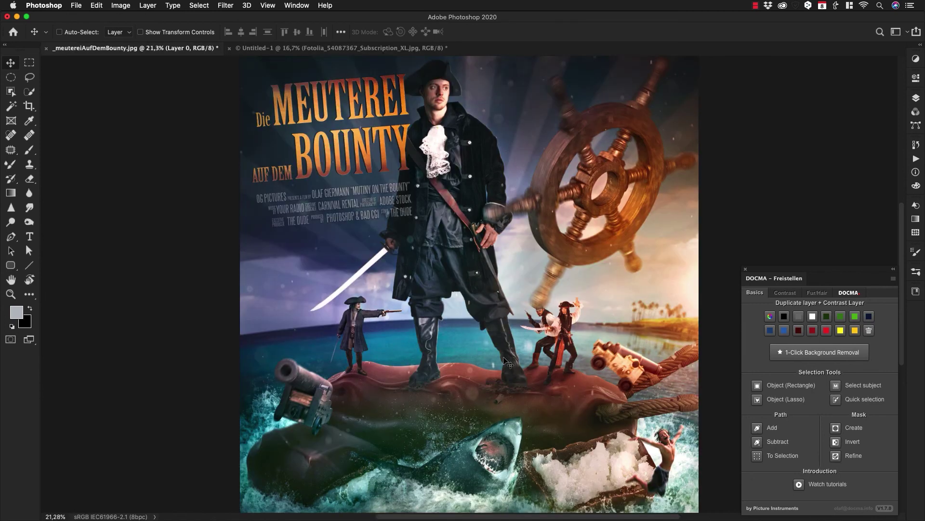